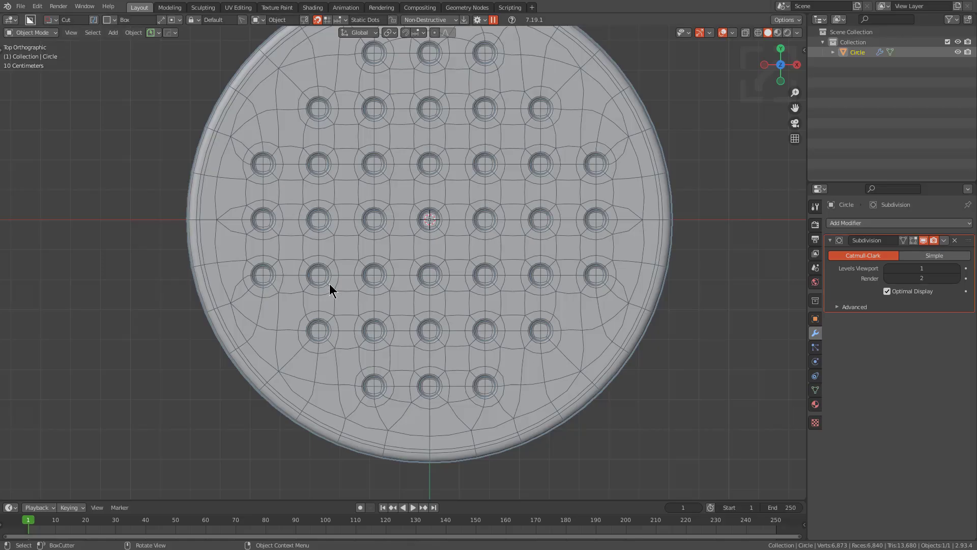
# - Orbit, zoom and pan around the holed disc to inspect it from several angles
pyautogui.scroll(-2, 329, 283)
pyautogui.moveTo(399, 246); pyautogui.dragTo(455, 271, button='middle')
pyautogui.scroll(-2, 353, 275)
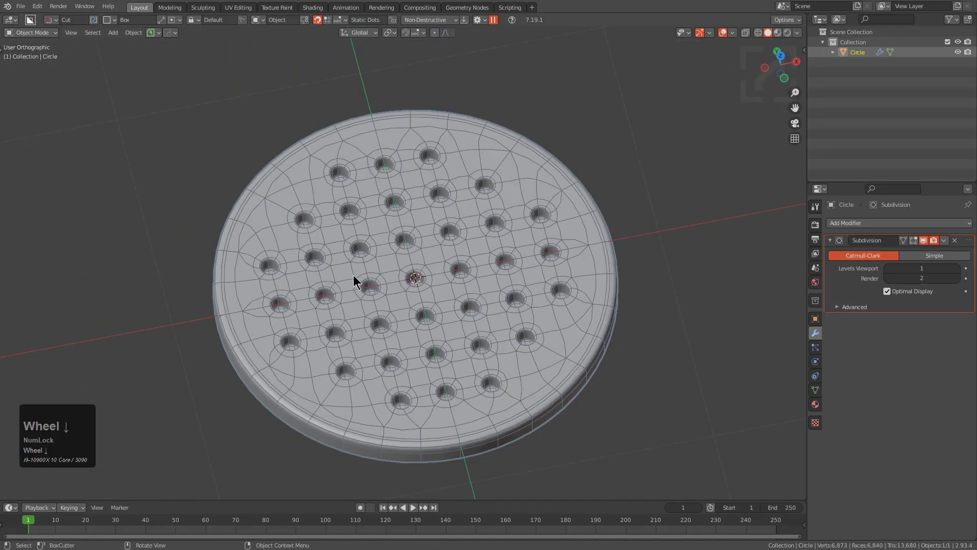
pyautogui.moveTo(353, 275); pyautogui.dragTo(411, 271, button='middle')
pyautogui.scroll(2, 410, 271)
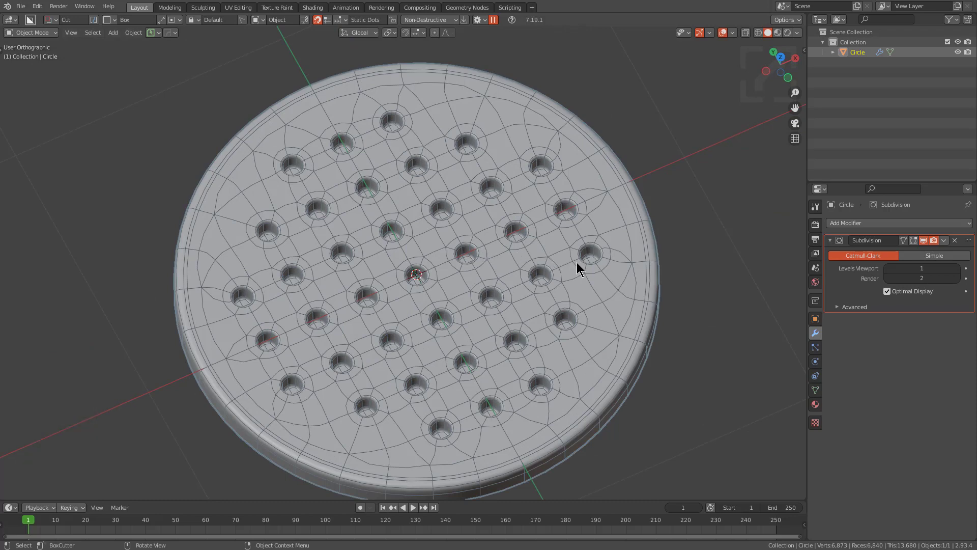
pyautogui.moveTo(576, 262); pyautogui.dragTo(533, 311, button='middle')
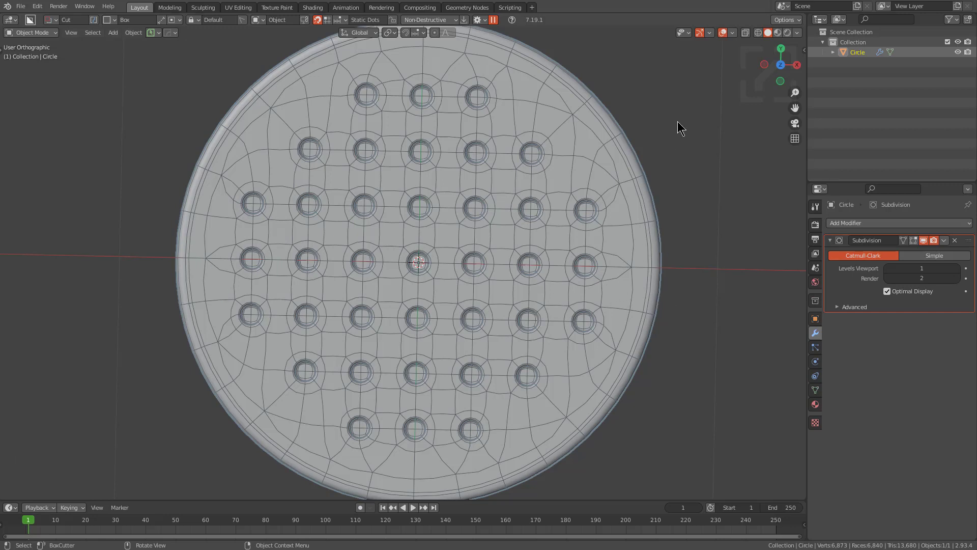
pyautogui.scroll(-4, 466, 255)
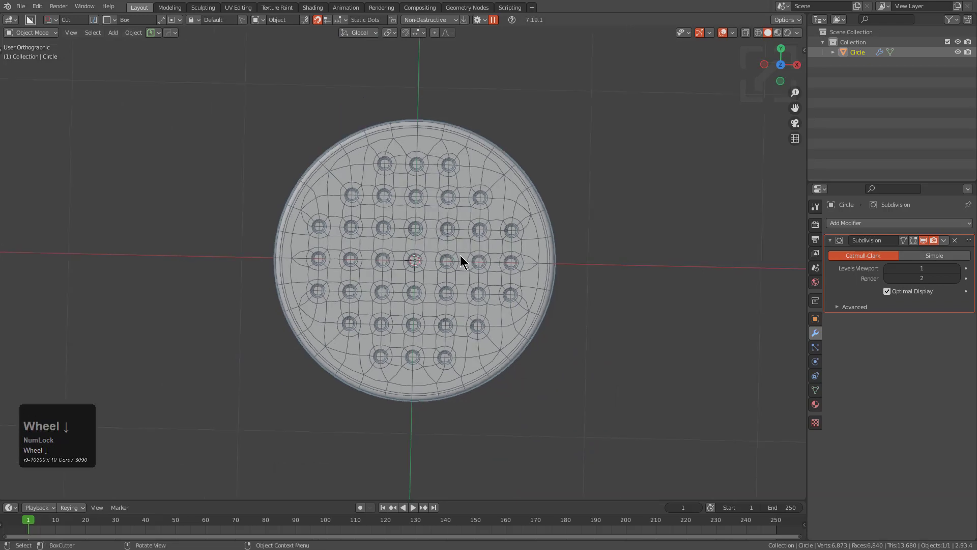
pyautogui.keyDown('shift'); pyautogui.moveTo(460, 255); pyautogui.dragTo(428, 267, button='middle'); pyautogui.keyUp('shift')
# - Duplicate the holed disc and place the copy to the left along X
pyautogui.hotkey('shift', 'd')
pyautogui.press('x')
pyautogui.click(178, 277)
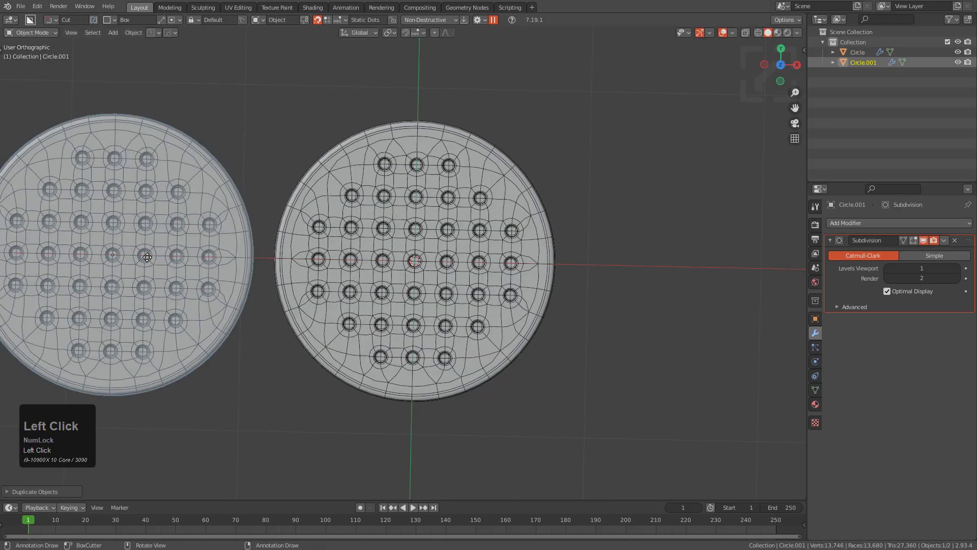
pyautogui.keyDown('shift'); pyautogui.moveTo(227, 265); pyautogui.dragTo(462, 283, button='middle'); pyautogui.keyUp('shift')
pyautogui.scroll(-1, 542, 271)
pyautogui.scroll(-1, 541, 268)
# - Hide the duplicate disc and select the original Circle
pyautogui.press('h')
pyautogui.click(527, 256)
pyautogui.scroll(4, 458, 267)
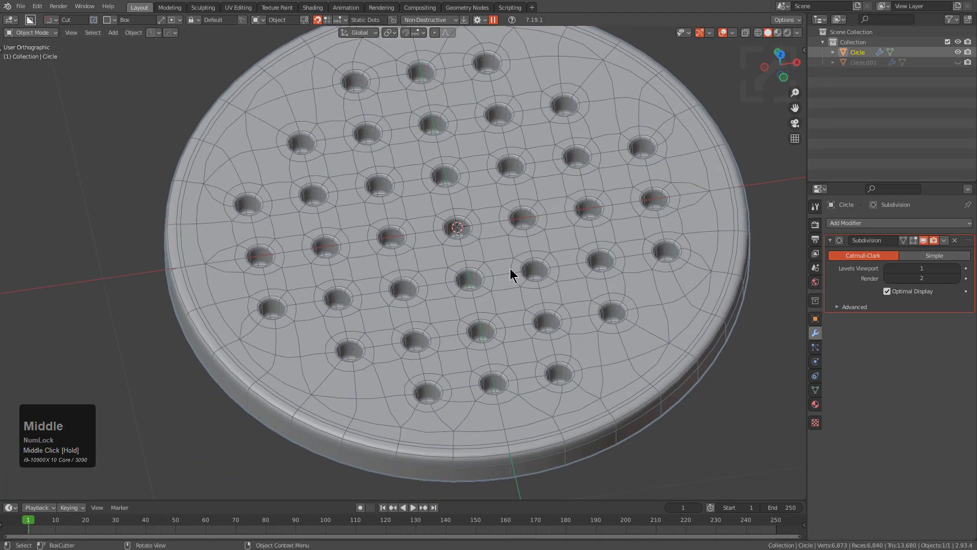
pyautogui.scroll(-3, 512, 273)
# - Delete the original's Subdivision modifier and dissolve the rim edge loop in Edit Mode
pyautogui.click(955, 240)
pyautogui.press('Tab')
pyautogui.scroll(2, 508, 244)
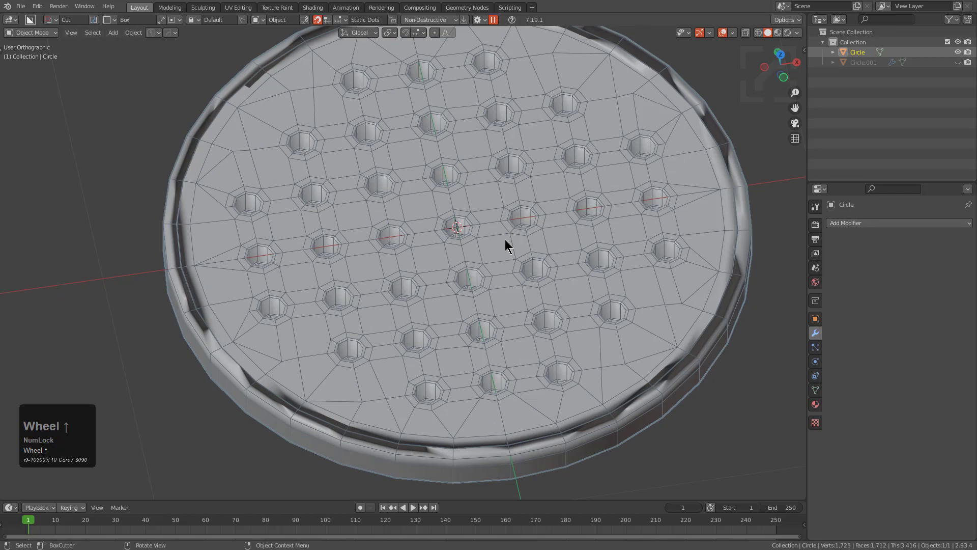
pyautogui.moveTo(508, 244); pyautogui.dragTo(480, 237, button='middle')
pyautogui.scroll(5, 479, 238)
pyautogui.press('2')
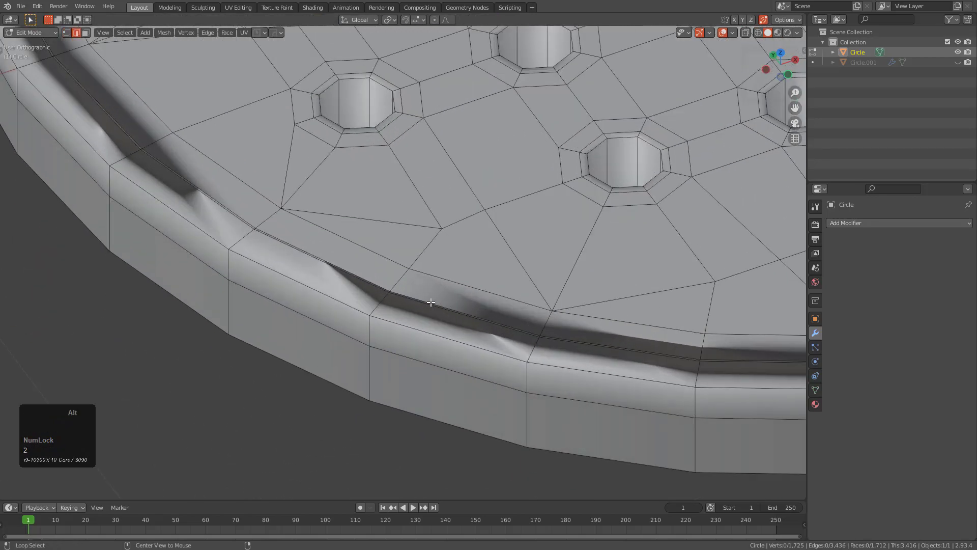
pyautogui.keyDown('alt'); pyautogui.click(422, 307); pyautogui.keyUp('alt')
pyautogui.hotkey('ctrl', 'x')
# - Get a top-down see-through view of the disc's holes and activate BoxCutter
pyautogui.scroll(-4, 422, 307)
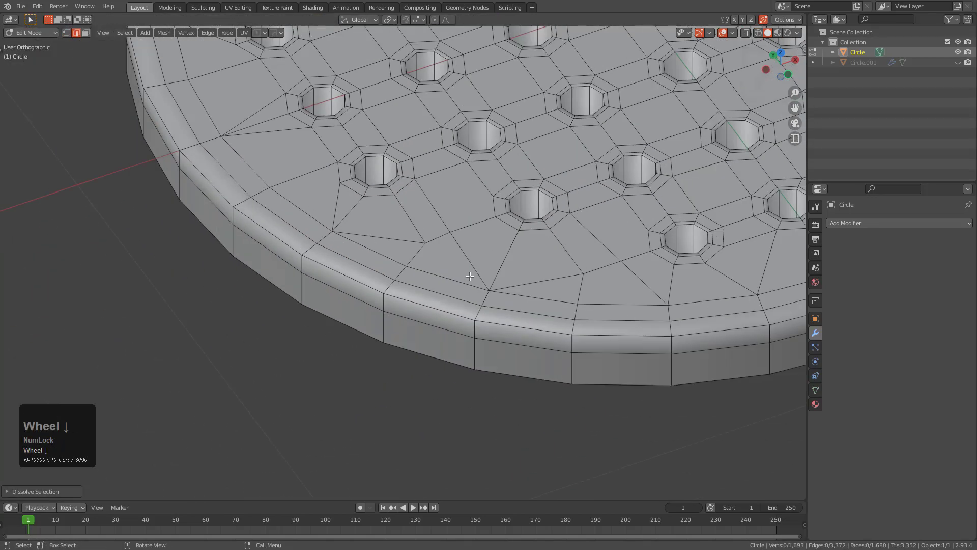
pyautogui.moveTo(407, 298); pyautogui.dragTo(477, 251, button='middle')
pyautogui.scroll(-3, 398, 244)
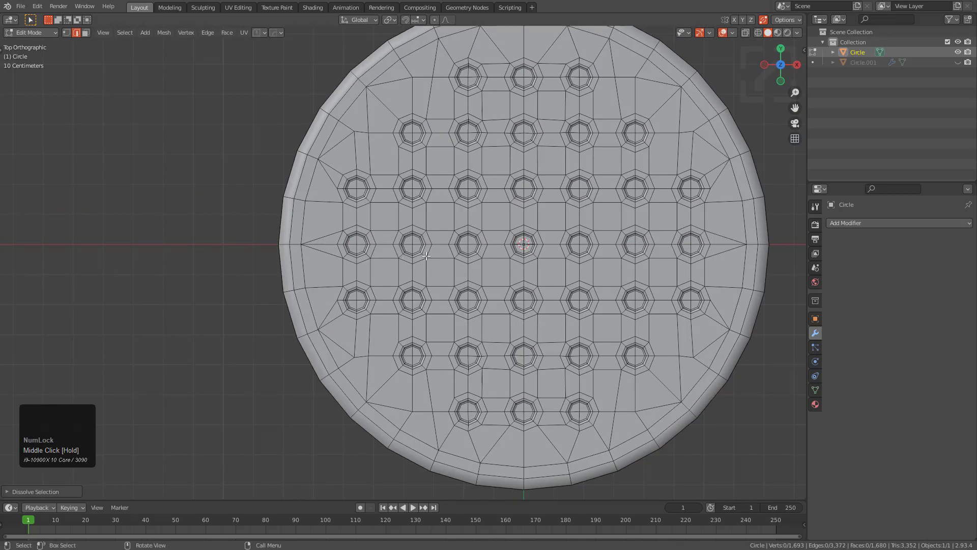
pyautogui.scroll(1, 433, 240)
pyautogui.hotkey('shift', 'z')
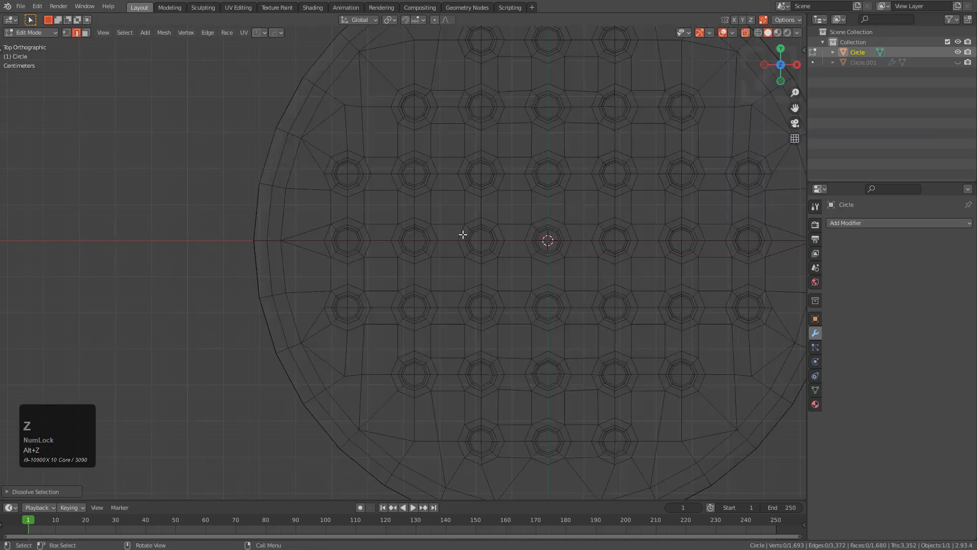
pyautogui.scroll(-1, 519, 227)
pyautogui.keyDown('shift'); pyautogui.moveTo(519, 227); pyautogui.dragTo(389, 233, button='middle'); pyautogui.keyUp('shift')
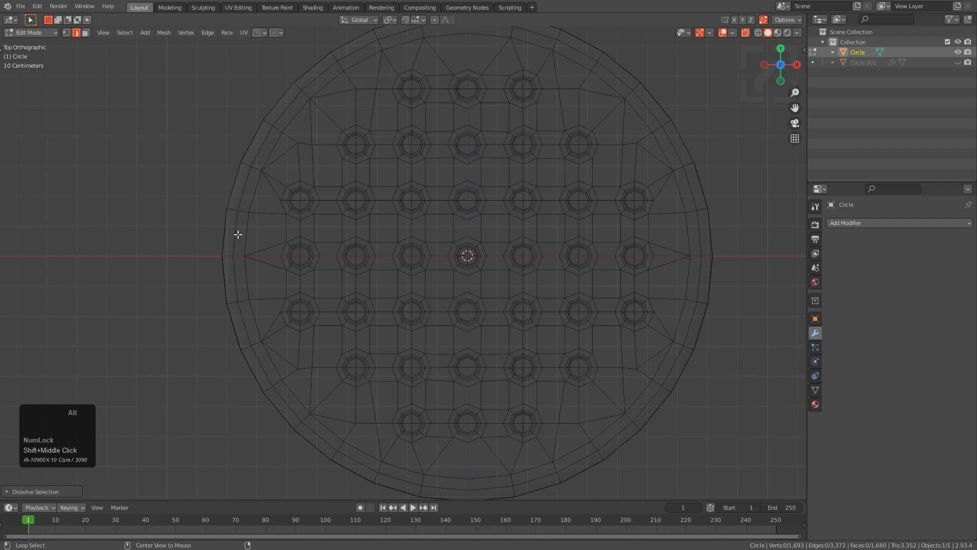
pyautogui.hotkey('alt', 'w')
# - Knife-slice a box across the middle row of holes, then symmetrize the mesh with Alt+X
pyautogui.moveTo(194, 233)
pyautogui.mouseDown()
pyautogui.moveTo(429, 272)
pyautogui.moveTo(635, 255)
pyautogui.moveTo(768, 295)
pyautogui.moveTo(786, 281)
pyautogui.mouseUp()
pyautogui.press('x')
pyautogui.press('x')
pyautogui.press('g')
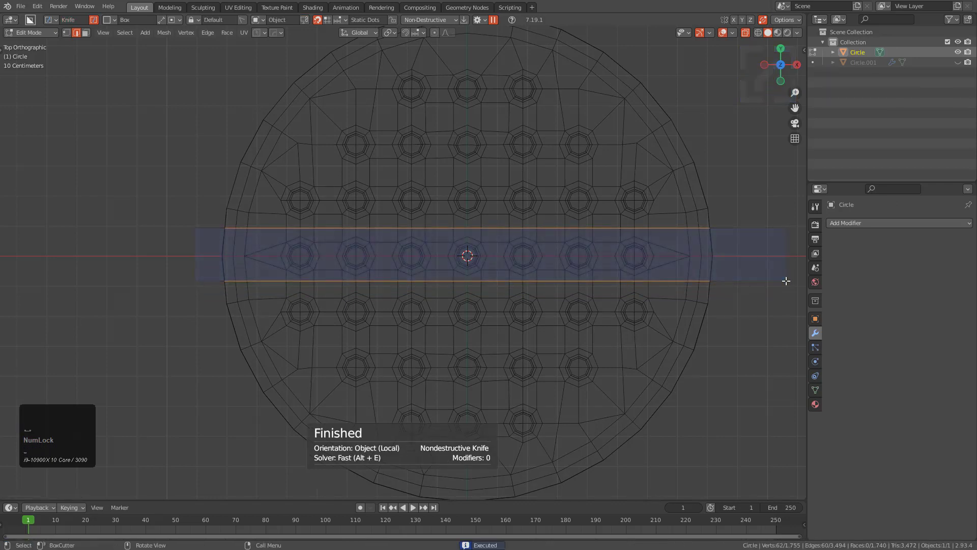
pyautogui.hotkey('alt', 'x')
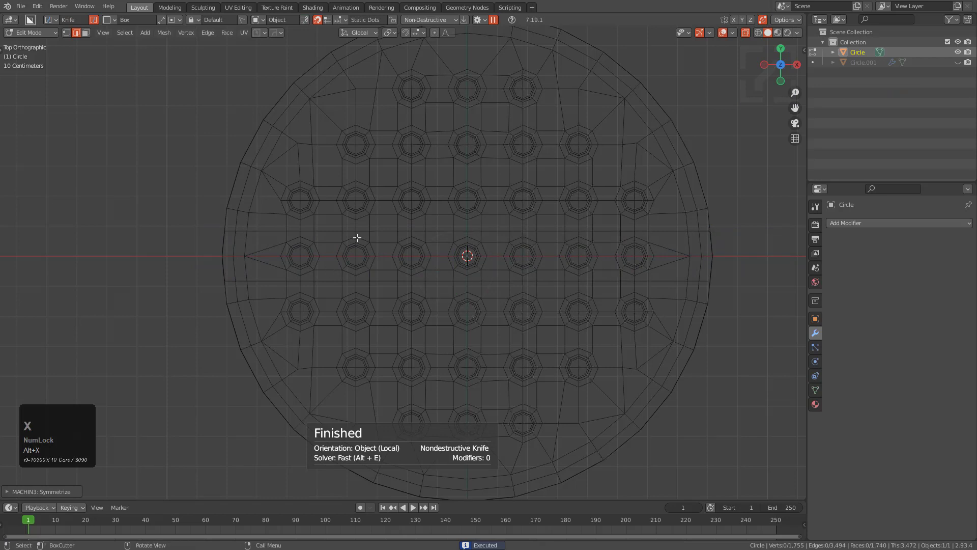
pyautogui.hotkey('alt', 'z')
pyautogui.keyDown('ctrl'); pyautogui.moveTo(366, 269); pyautogui.dragTo(376, 277, button='middle'); pyautogui.keyUp('ctrl')
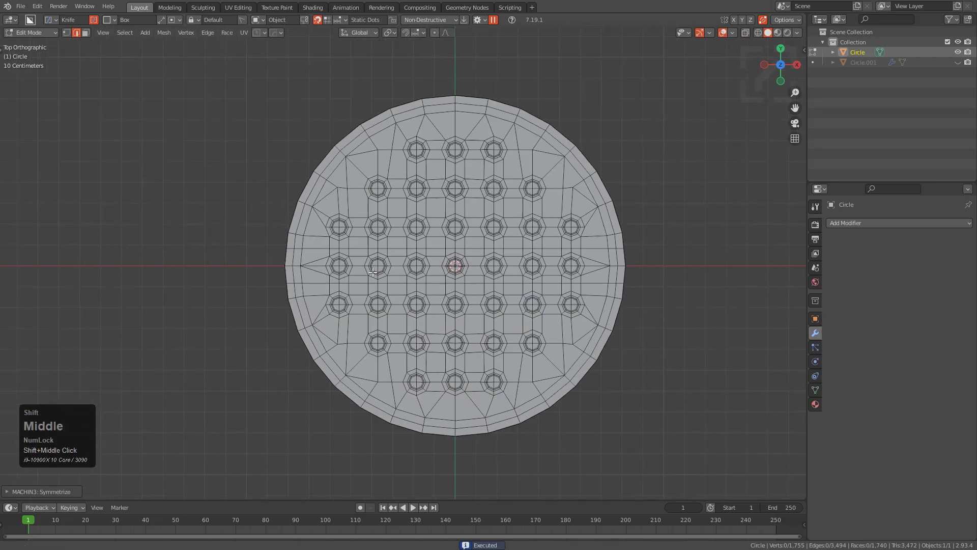
pyautogui.scroll(1, 376, 277)
# - Move the two selected rim edges 0.01 m along X
pyautogui.hotkey('alt', 'z')
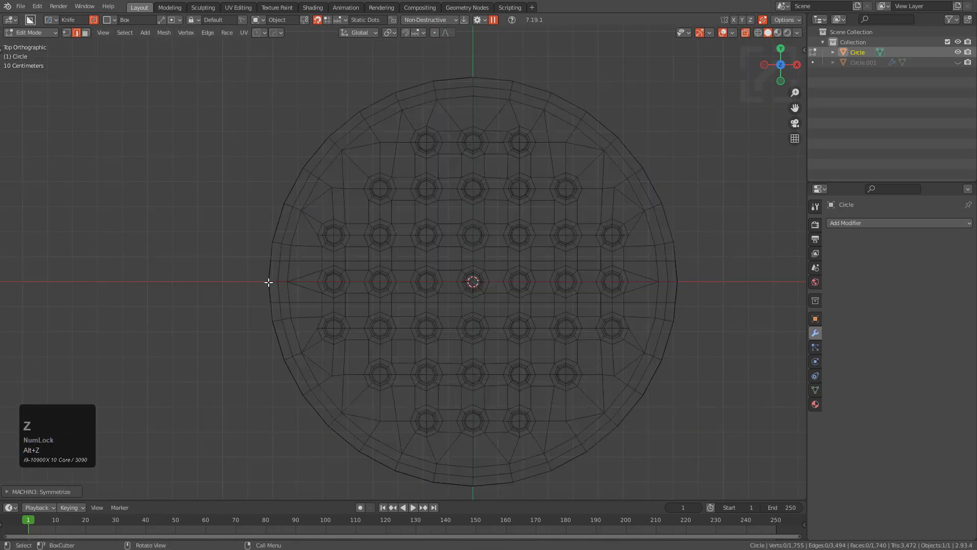
pyautogui.hotkey('alt', 'z')
pyautogui.scroll(5, 265, 283)
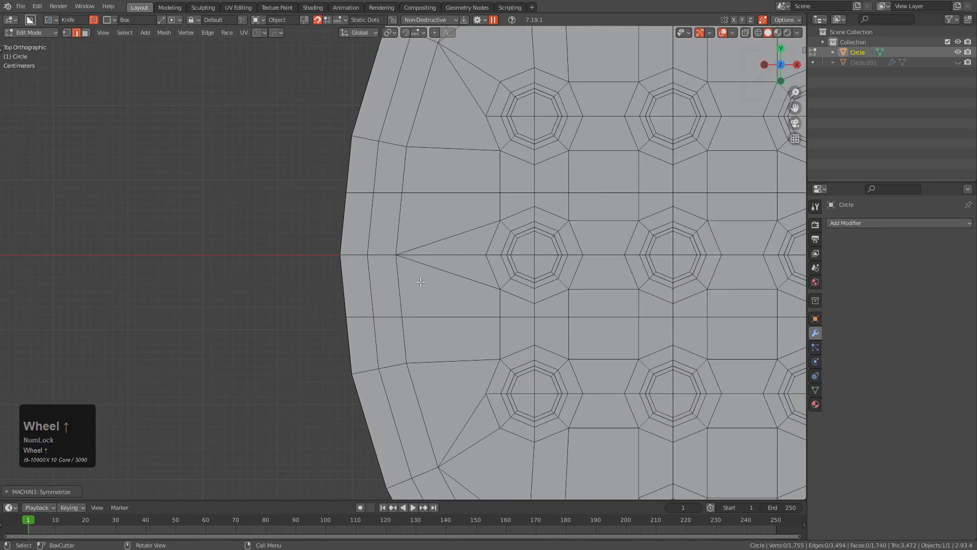
pyautogui.moveTo(265, 283); pyautogui.dragTo(408, 225, button='middle')
pyautogui.scroll(5, 397, 229)
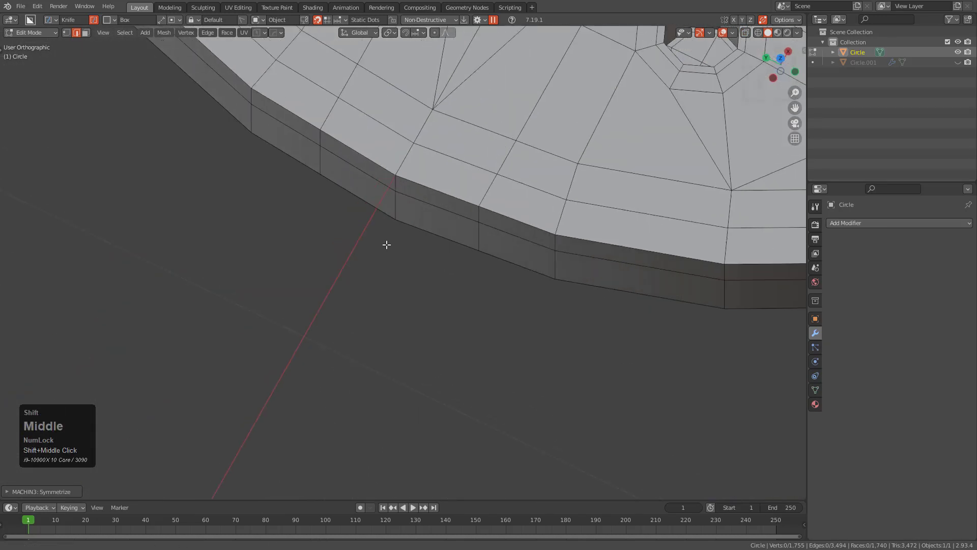
pyautogui.keyDown('shift'); pyautogui.click(417, 267); pyautogui.keyUp('shift')
pyautogui.moveTo(415, 288); pyautogui.dragTo(326, 330, button='middle')
pyautogui.keyDown('shift'); pyautogui.click(309, 270); pyautogui.keyUp('shift')
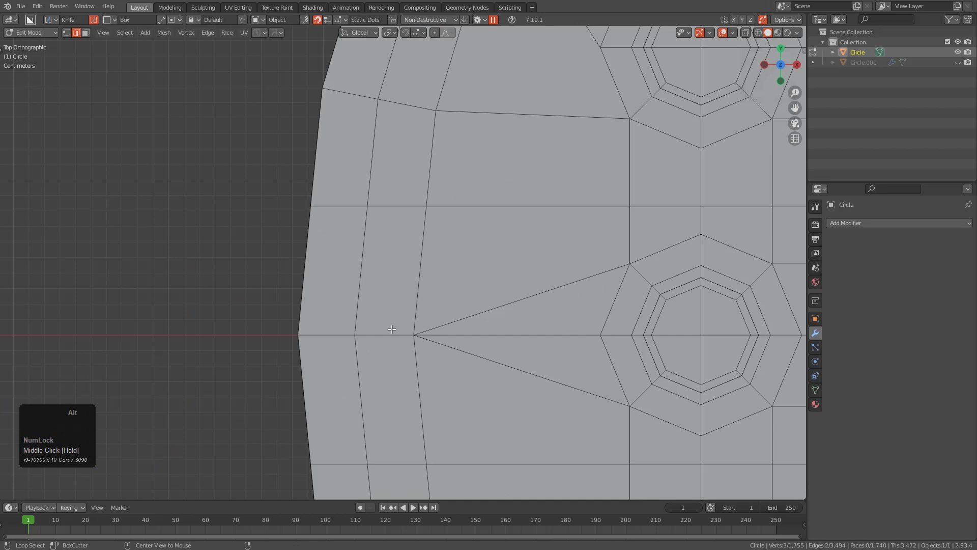
pyautogui.press('g')
pyautogui.press('x')
pyautogui.press('ctrl')
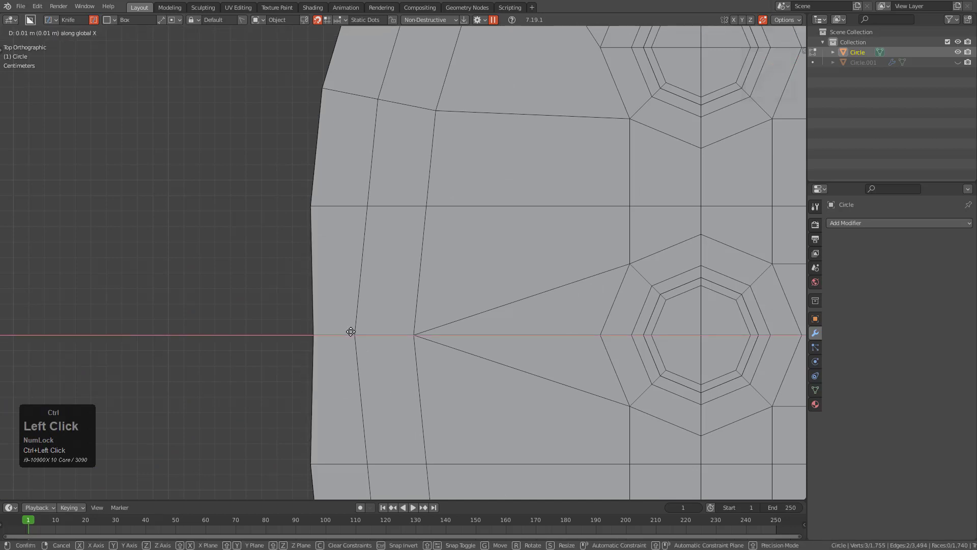
pyautogui.click(350, 331)
# - Slide a middle-line vertex along X until it snaps into line
pyautogui.hotkey('alt', 'z')
pyautogui.click(355, 334)
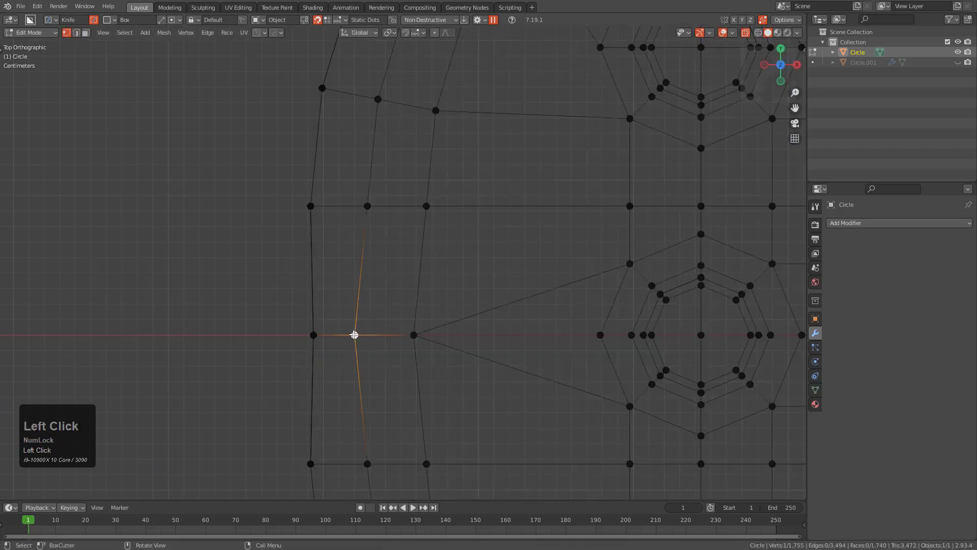
pyautogui.press('g')
pyautogui.press('x')
pyautogui.click(363, 204)
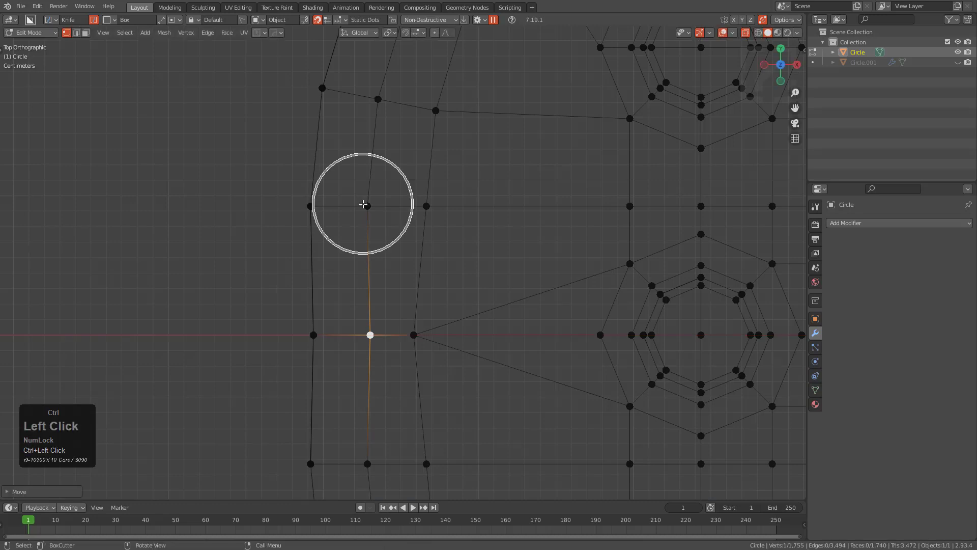
pyautogui.keyDown('ctrl'); pyautogui.click(361, 203); pyautogui.keyUp('ctrl')
pyautogui.click(361, 214)
pyautogui.press('g')
pyautogui.press('x')
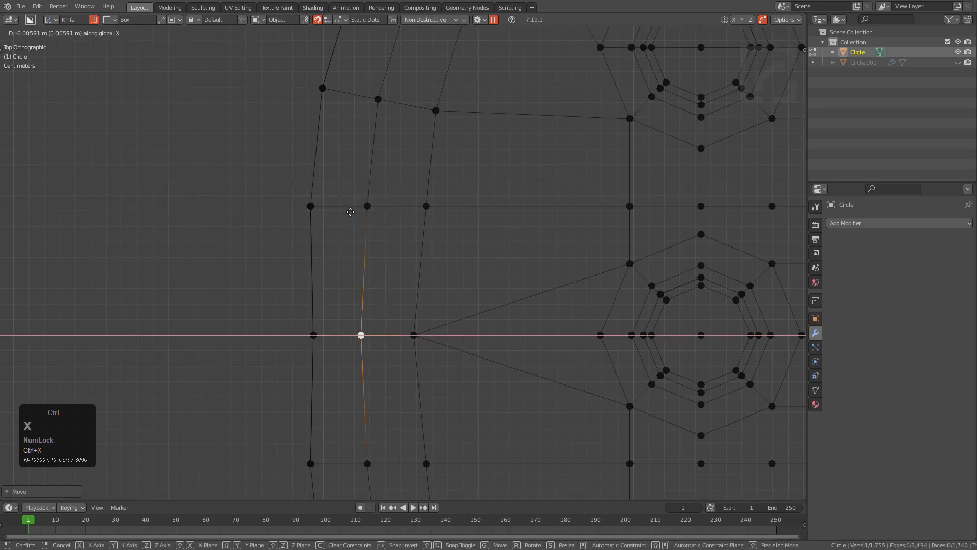
pyautogui.click(362, 204)
# - Align the outermost middle-line vertex along X with the rim
pyautogui.hotkey('alt', 'a')
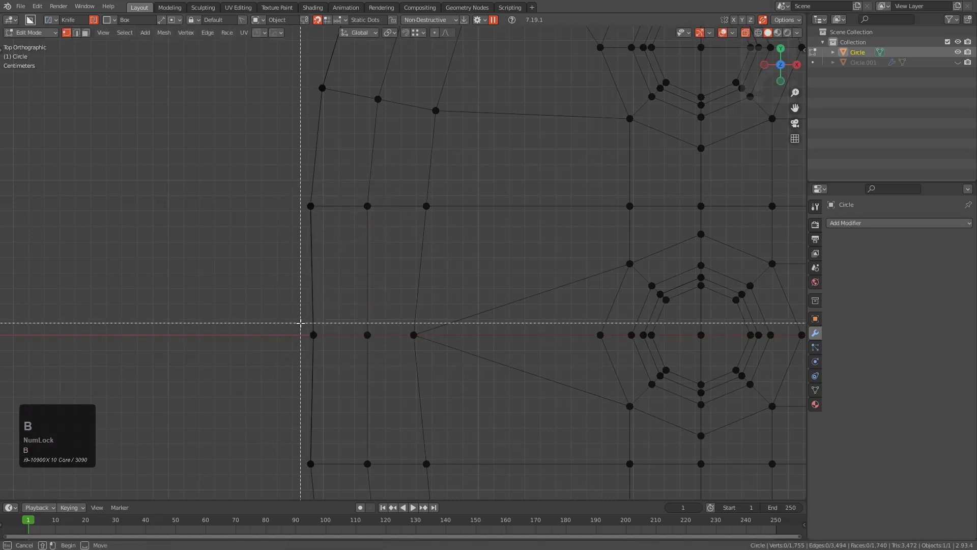
pyautogui.click(336, 371)
pyautogui.press('g')
pyautogui.press('x')
pyautogui.click(308, 212)
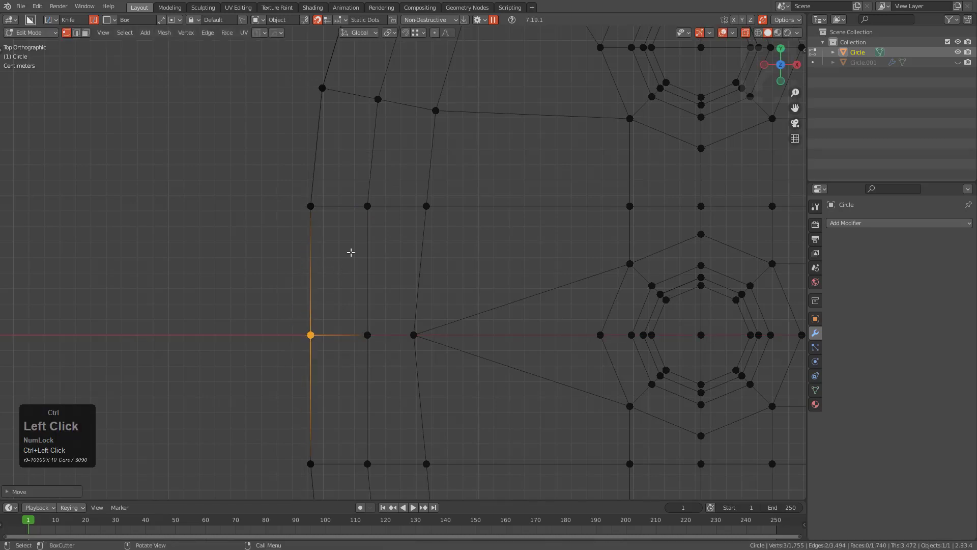
pyautogui.scroll(-2, 418, 336)
pyautogui.hotkey('shift', 'z')
pyautogui.scroll(-1, 462, 315)
pyautogui.scroll(-2, 516, 281)
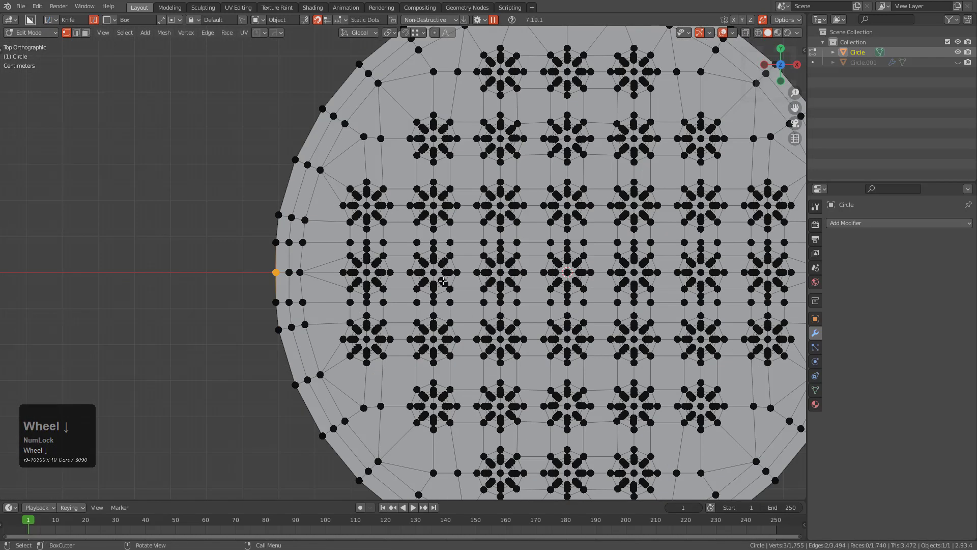
pyautogui.scroll(-3, 512, 279)
# - Return to Object Mode and centre the see-through disc in the view
pyautogui.press('Tab')
pyautogui.hotkey('alt', 'z')
pyautogui.scroll(-6, 441, 286)
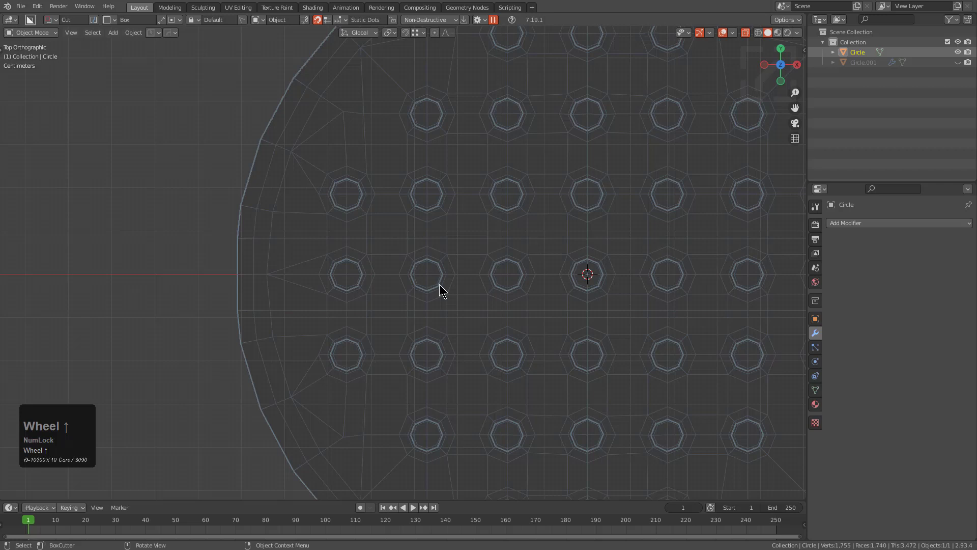
pyautogui.keyDown('shift'); pyautogui.moveTo(228, 326); pyautogui.dragTo(438, 280, button='middle'); pyautogui.keyUp('shift')
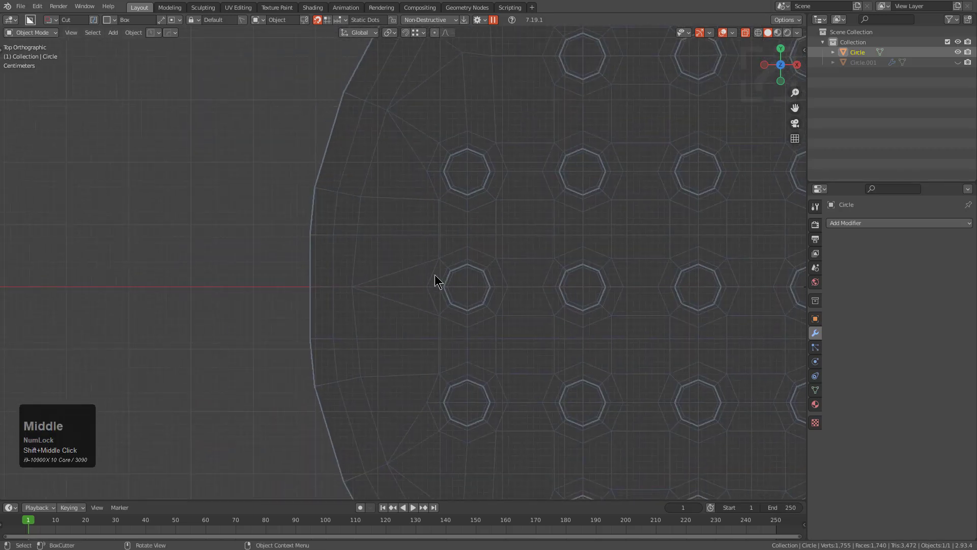
pyautogui.scroll(-2, 349, 299)
pyautogui.keyDown('shift'); pyautogui.moveTo(349, 298); pyautogui.dragTo(399, 284, button='middle'); pyautogui.keyUp('shift')
pyautogui.scroll(-1, 398, 284)
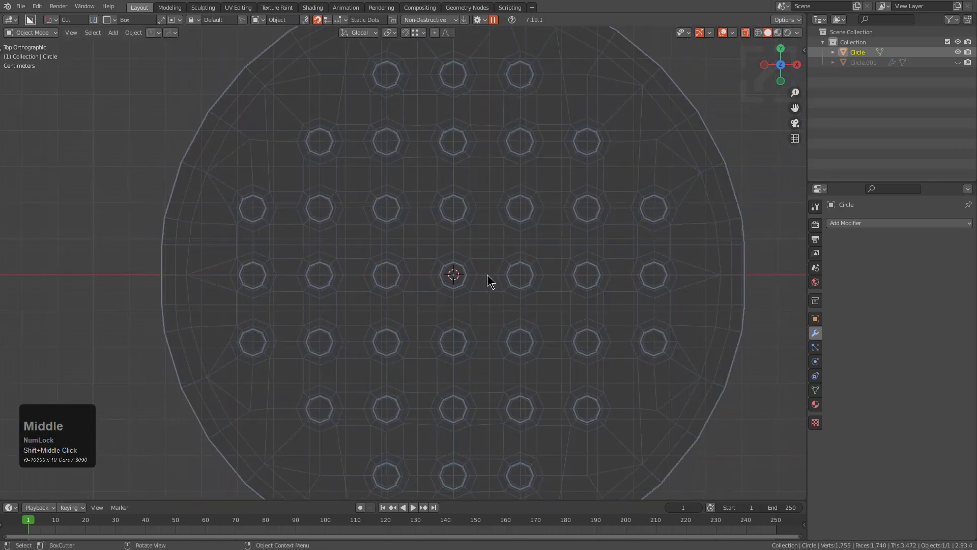
# - Start a BoxCutter cube cutter over the holed disc
pyautogui.press('q')
pyautogui.press('o')
pyautogui.press('t')
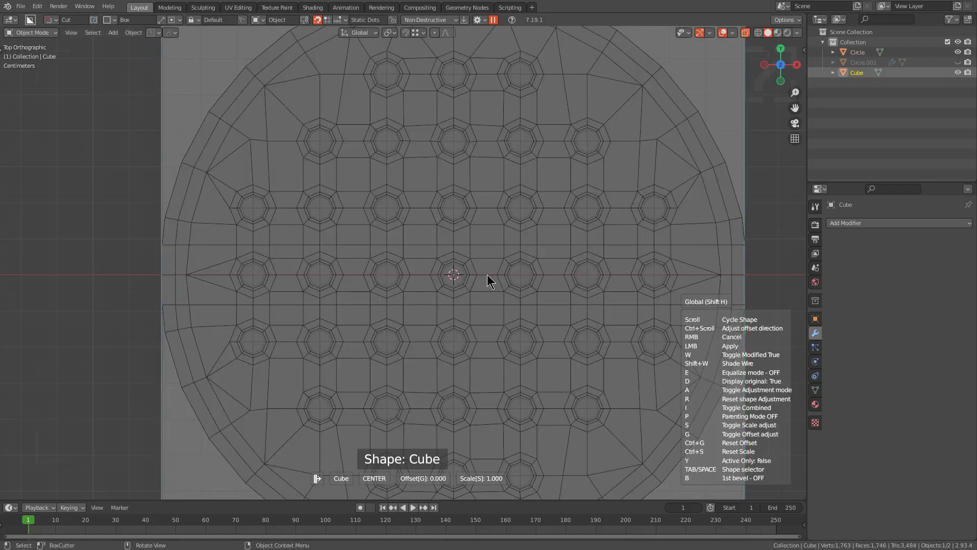
# - Set the cutter to Decap along Y with Array caps, hiding the original plate
pyautogui.press('space')
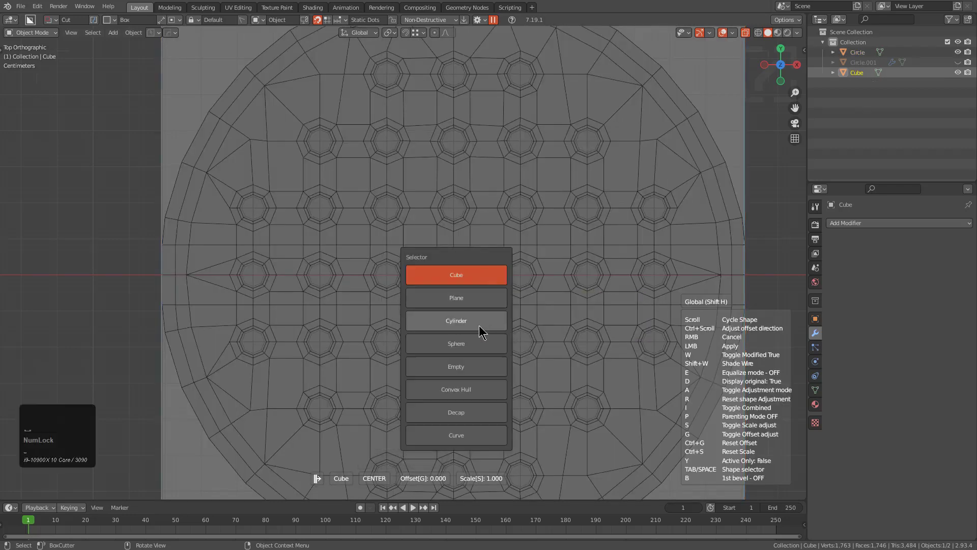
pyautogui.click(457, 411)
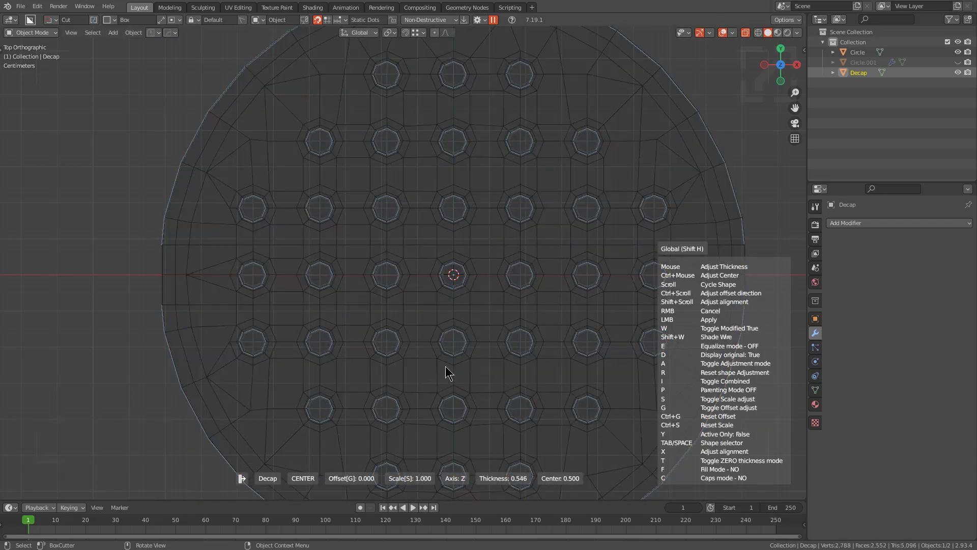
pyautogui.press('x')
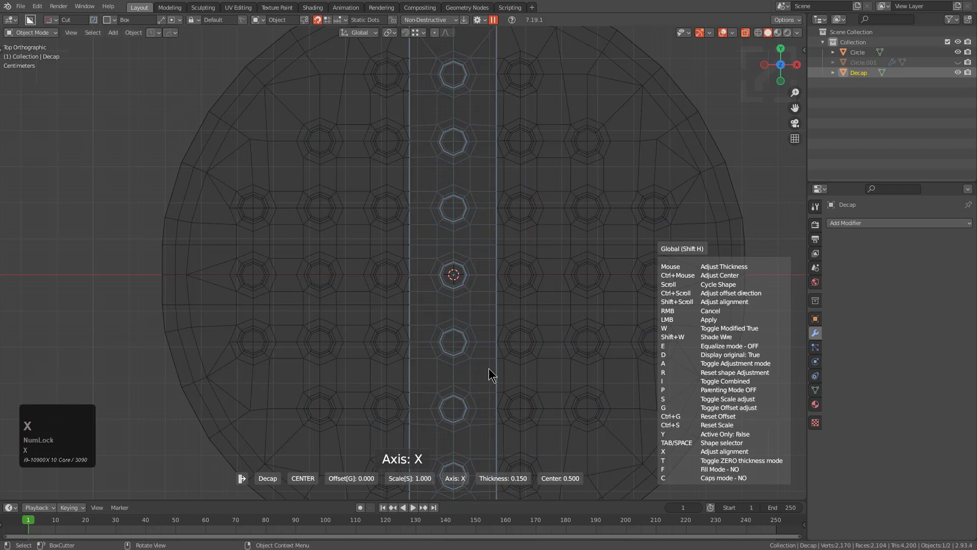
pyautogui.press('x')
pyautogui.press('shift')
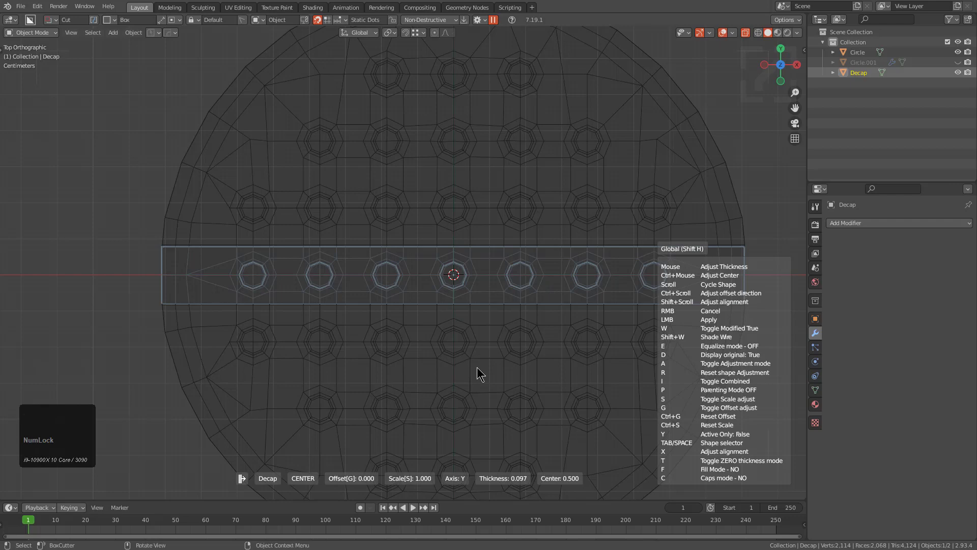
pyautogui.press('c')
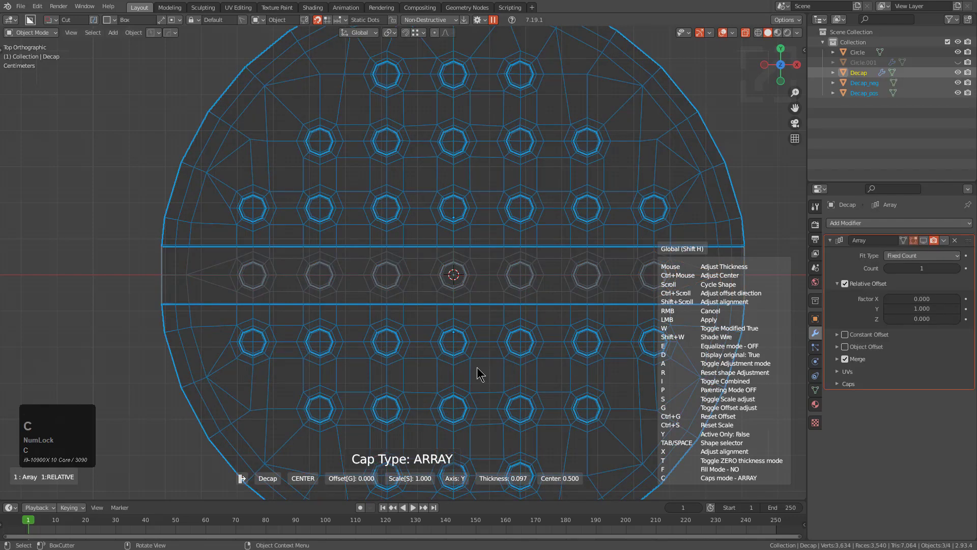
pyautogui.press('d')
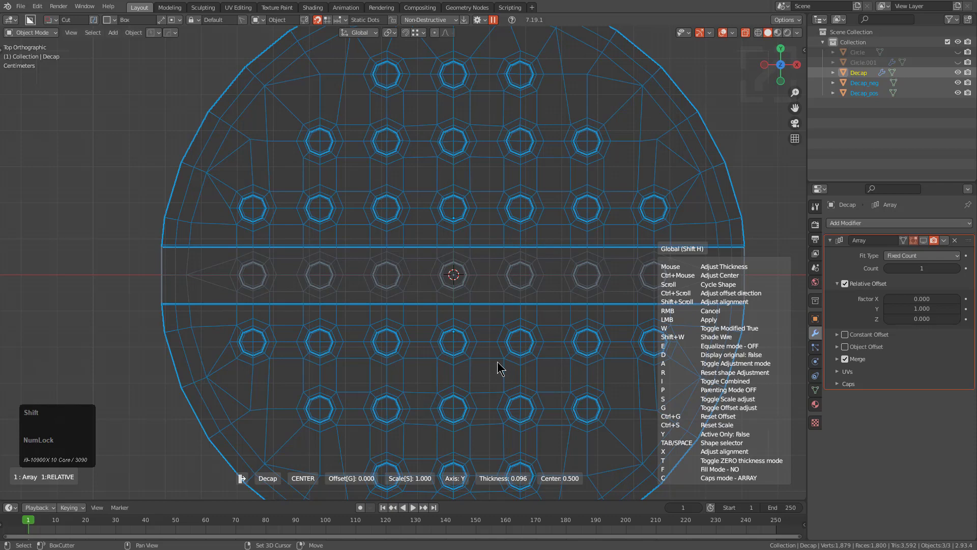
# - Apply the Decap cut, deselect it, and turn off see-through shading
pyautogui.click(498, 364)
pyautogui.click(498, 359)
pyautogui.scroll(-5, 513, 275)
pyautogui.hotkey('alt', 'z')
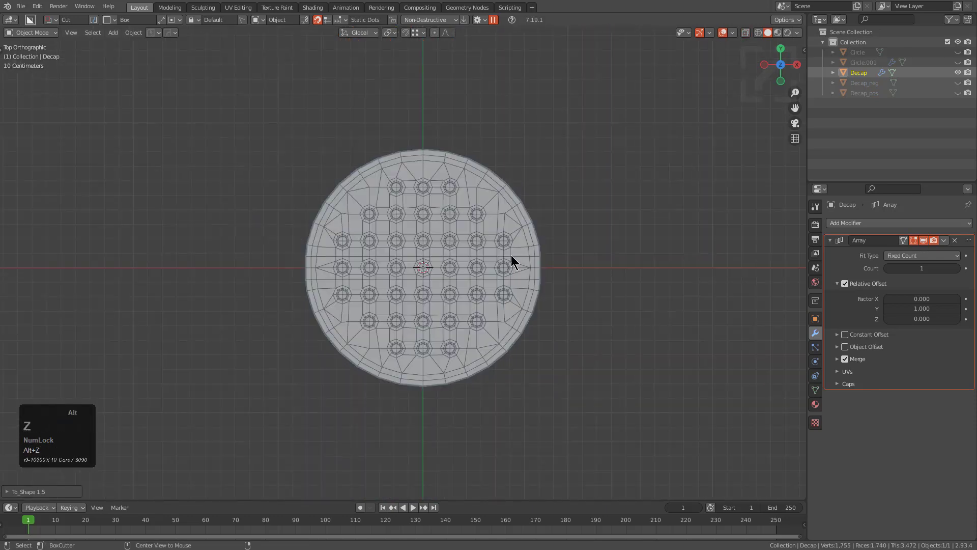
pyautogui.scroll(2, 503, 255)
# - Array the decap strip into 8 copies along Y with Array V2
pyautogui.press('q')
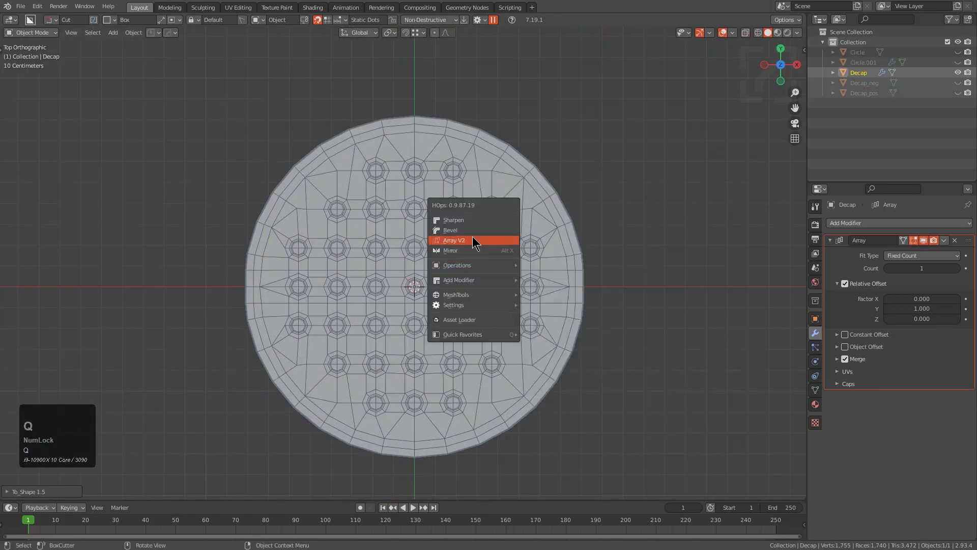
pyautogui.click(472, 240)
pyautogui.scroll(7, 473, 237)
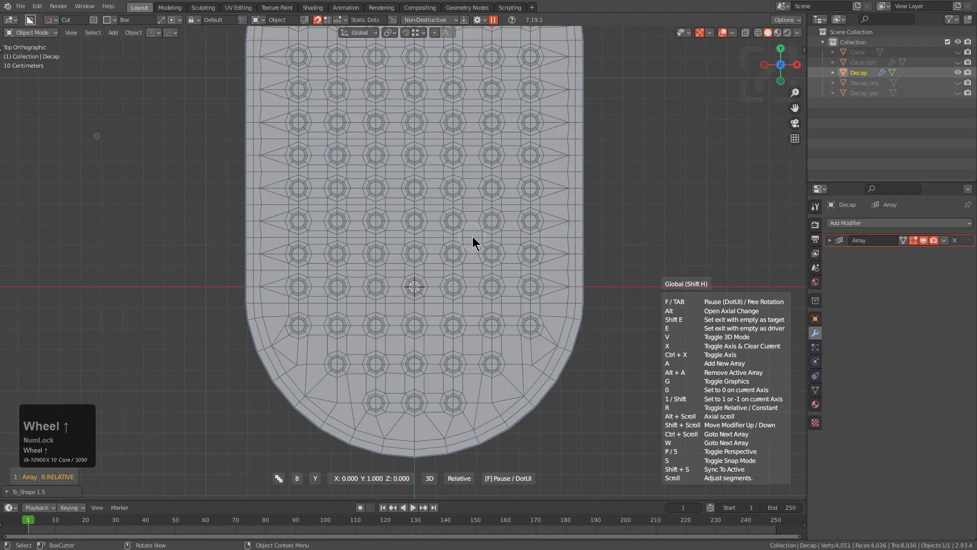
pyautogui.click(473, 236)
pyautogui.scroll(-2, 446, 266)
# - Turn off the wireframe overlay and centre the capsule plate in view
pyautogui.hotkey('alt', 'v')
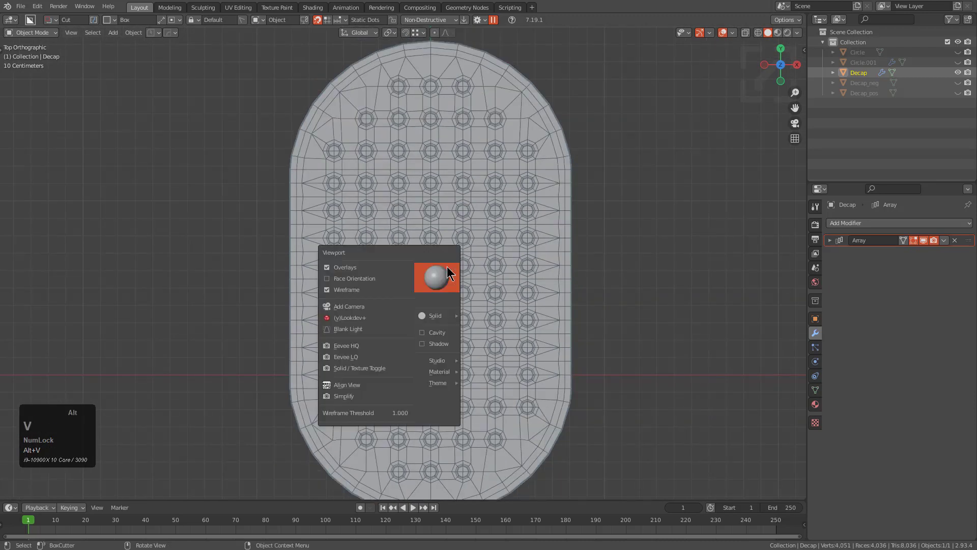
pyautogui.click(399, 289)
pyautogui.keyDown('shift'); pyautogui.moveTo(390, 287); pyautogui.dragTo(384, 316, button='middle'); pyautogui.keyUp('shift')
pyautogui.scroll(-1, 303, 191)
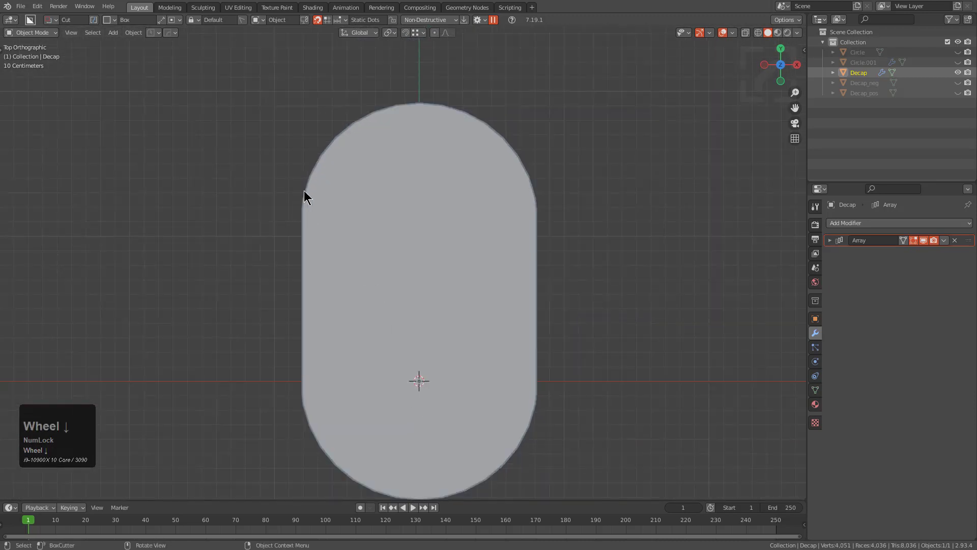
pyautogui.press('b')
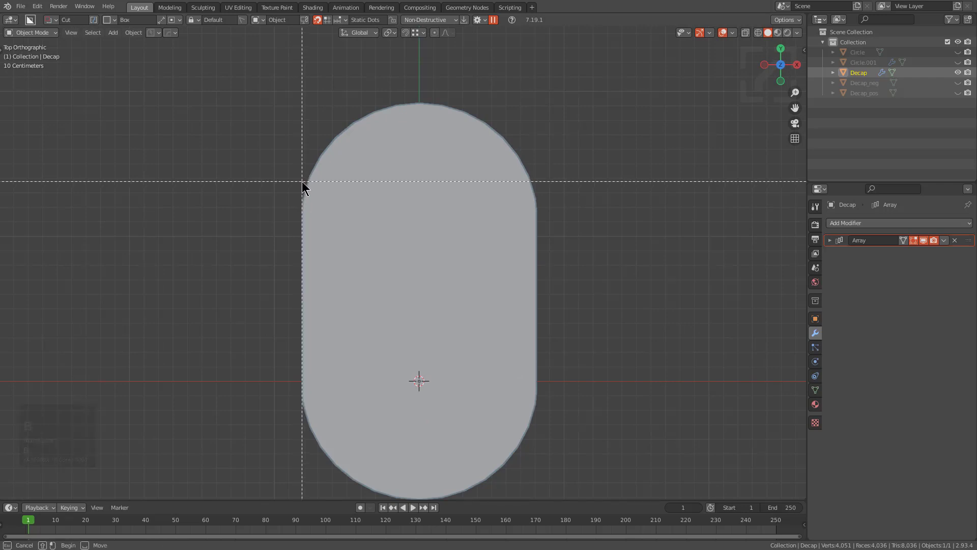
pyautogui.press('Escape')
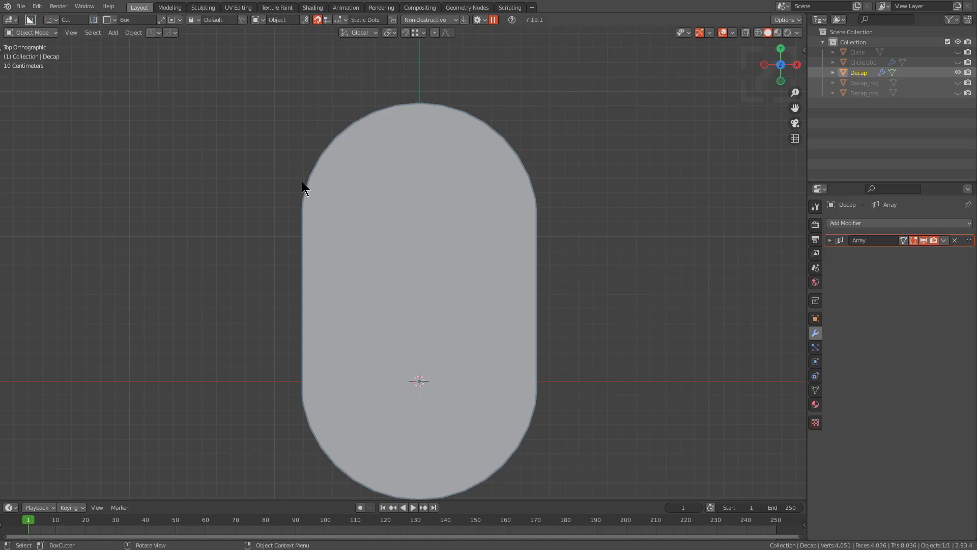
# - Add a level-1 Subdivision modifier to the perforated plate with Ctrl+1
pyautogui.moveTo(402, 270); pyautogui.dragTo(467, 223, button='middle')
pyautogui.scroll(-2, 467, 223)
pyautogui.hotkey('ctrl', '1')
pyautogui.scroll(4, 473, 262)
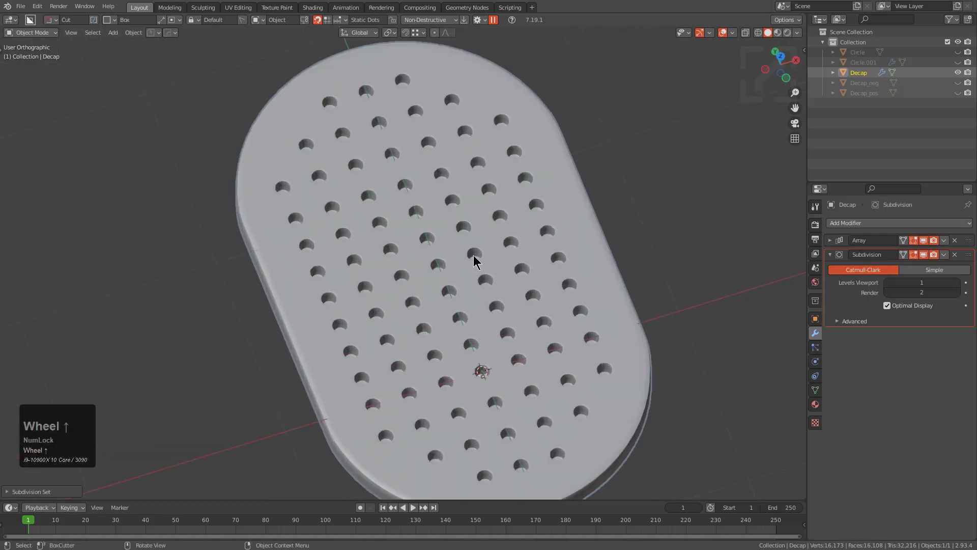
pyautogui.scroll(-2, 474, 262)
pyautogui.moveTo(473, 262); pyautogui.dragTo(439, 257, button='middle')
# - Extend the hole pattern with another Array V2 repeat
pyautogui.press('q')
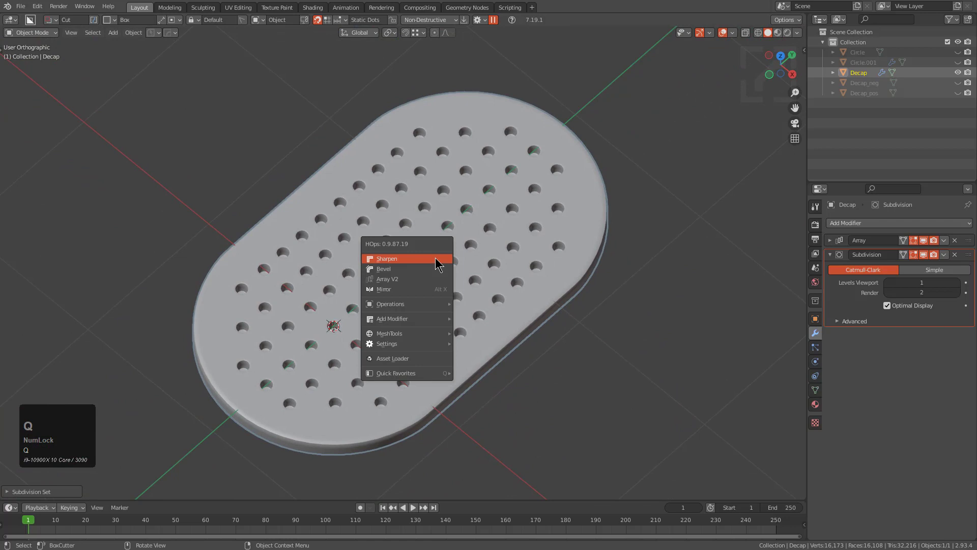
pyautogui.click(413, 279)
pyautogui.scroll(3, 414, 283)
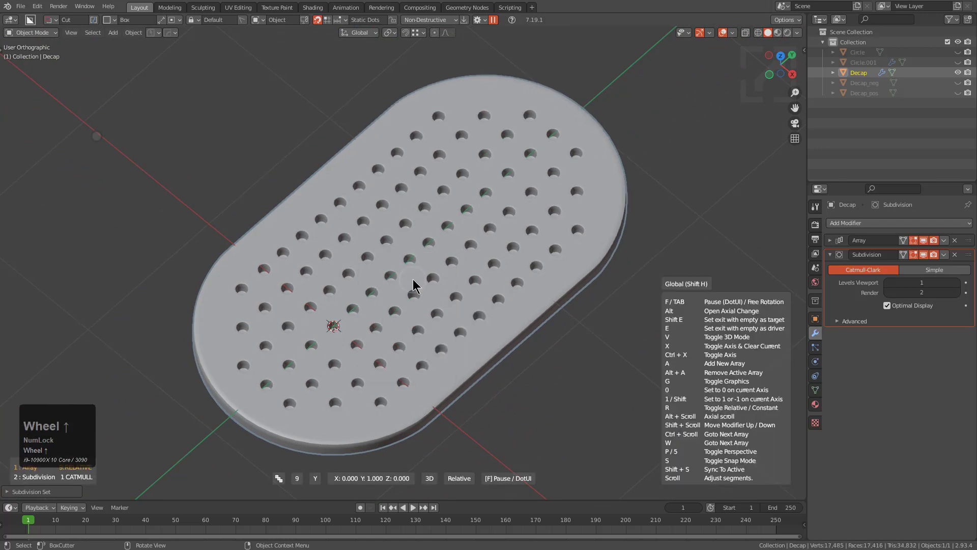
pyautogui.scroll(2, 413, 285)
pyautogui.click(413, 285)
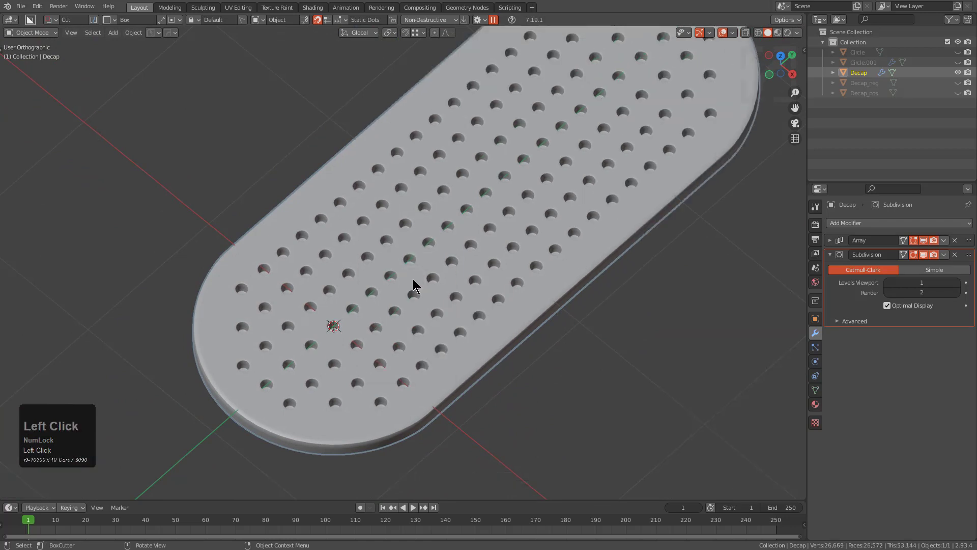
pyautogui.scroll(-3, 483, 257)
# - Turn the wireframe overlay back on, deselect, and view the plate lengthwise
pyautogui.press('v')
pyautogui.click(416, 277)
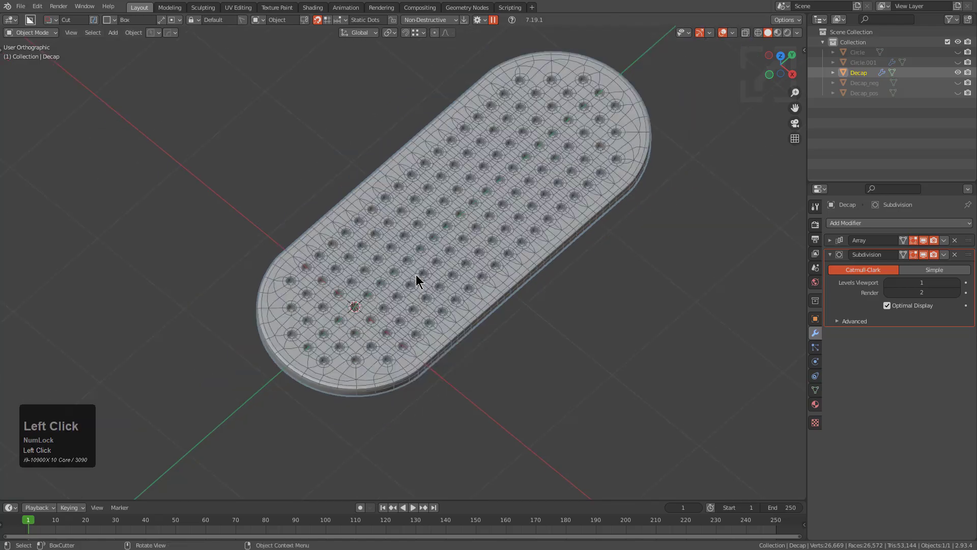
pyautogui.scroll(5, 467, 270)
pyautogui.hotkey('alt', 'a')
pyautogui.scroll(-4, 467, 270)
pyautogui.scroll(2, 480, 247)
pyautogui.moveTo(480, 246); pyautogui.dragTo(403, 240, button='middle')
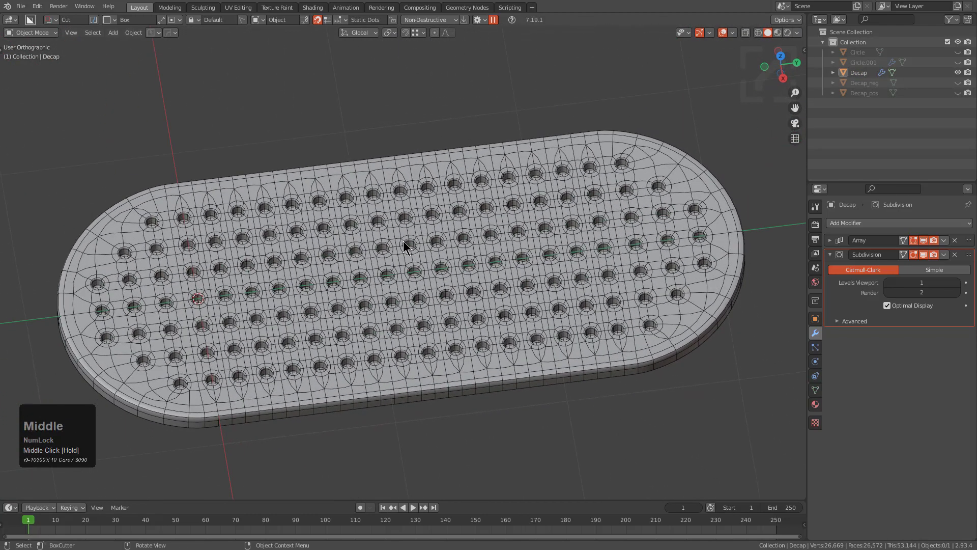
# - Add a HOPS Curve modifier to the plate and set its deform axis to +Y
pyautogui.click(405, 284)
pyautogui.moveTo(403, 283); pyautogui.dragTo(412, 247, button='middle')
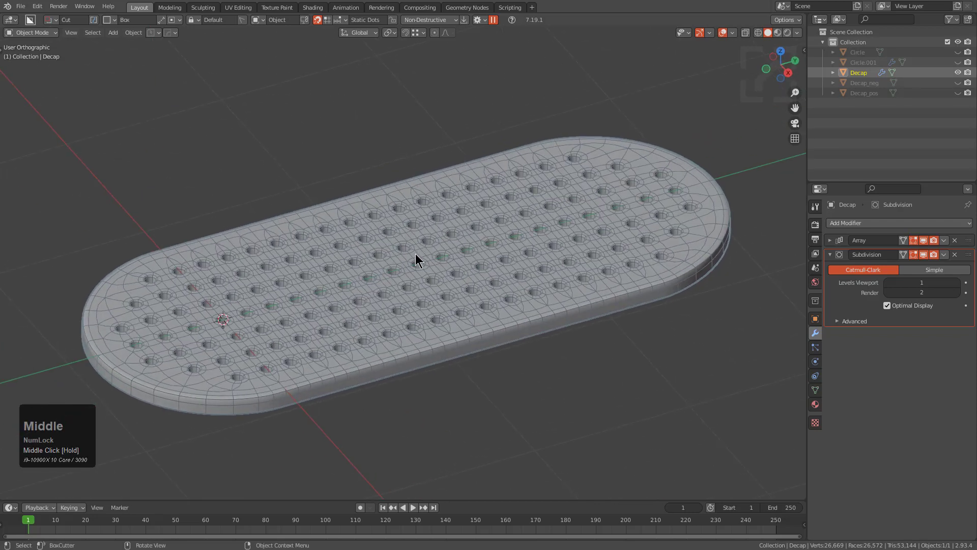
pyautogui.press('q')
pyautogui.moveTo(374, 331)
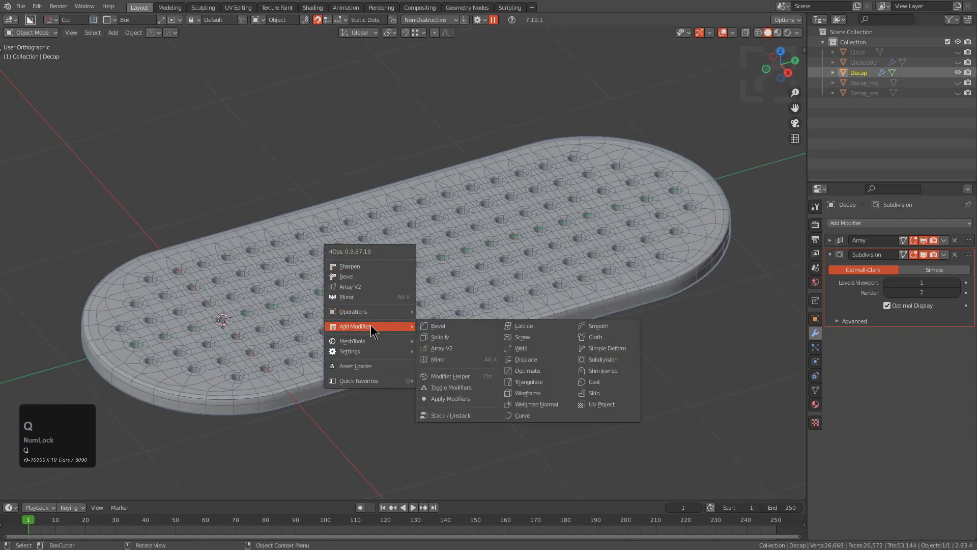
pyautogui.click(528, 416)
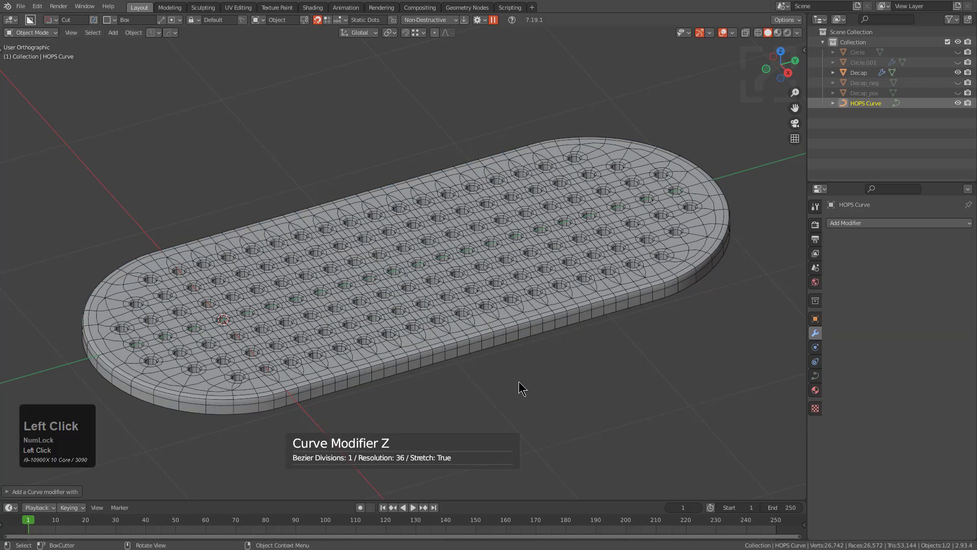
pyautogui.press('F9')
pyautogui.click(547, 324)
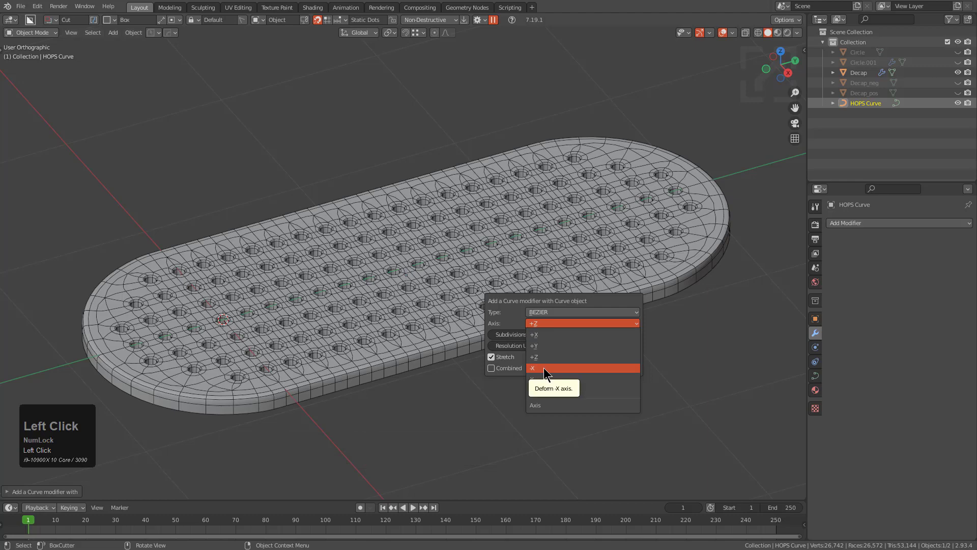
pyautogui.click(552, 346)
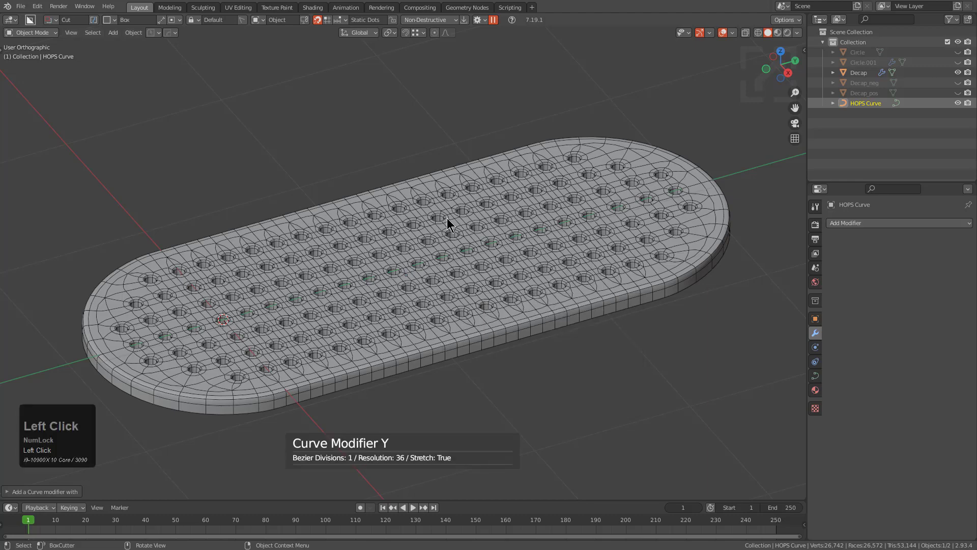
# - In see-through view, lift the HOPS Curve's middle control point straight up along Z
pyautogui.moveTo(447, 220)
pyautogui.mouseDown(button='middle')
pyautogui.moveTo(465, 280)
pyautogui.moveTo(471, 251)
pyautogui.moveTo(410, 300)
pyautogui.moveTo(398, 297)
pyautogui.mouseUp(button='middle')
pyautogui.hotkey('alt', 'z')
pyautogui.hotkey('alt', 'z')
pyautogui.press('Tab')
pyautogui.click(402, 278)
pyautogui.press('g')
pyautogui.press('z')
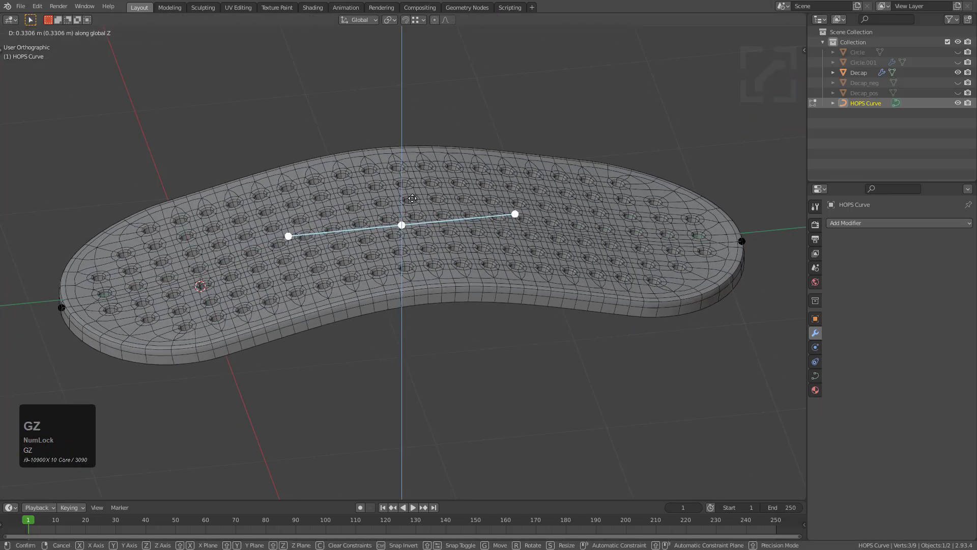
pyautogui.click(413, 159)
# - Raise the curve's right end point along Z so the perforated plate curls into an arch
pyautogui.click(740, 242)
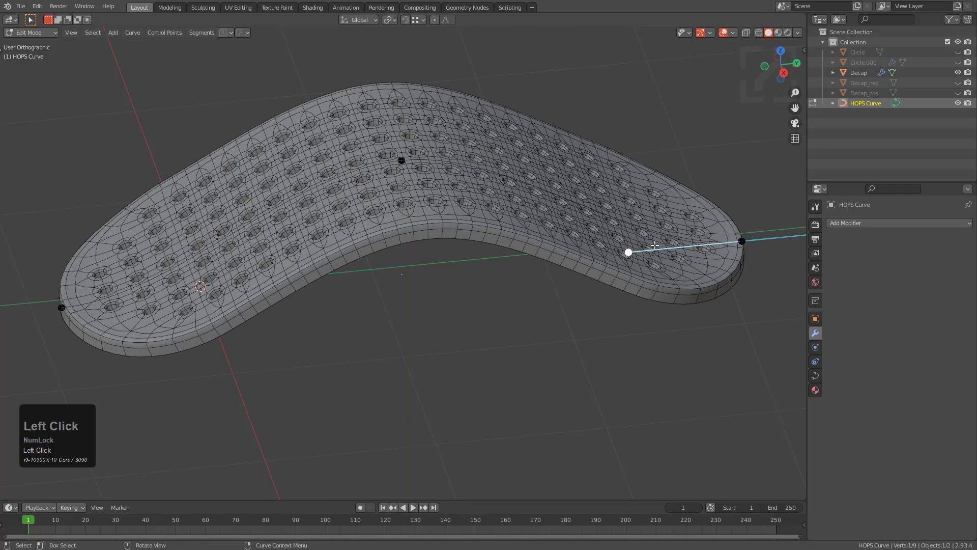
pyautogui.press('g')
pyautogui.press('z')
pyautogui.click(336, 250)
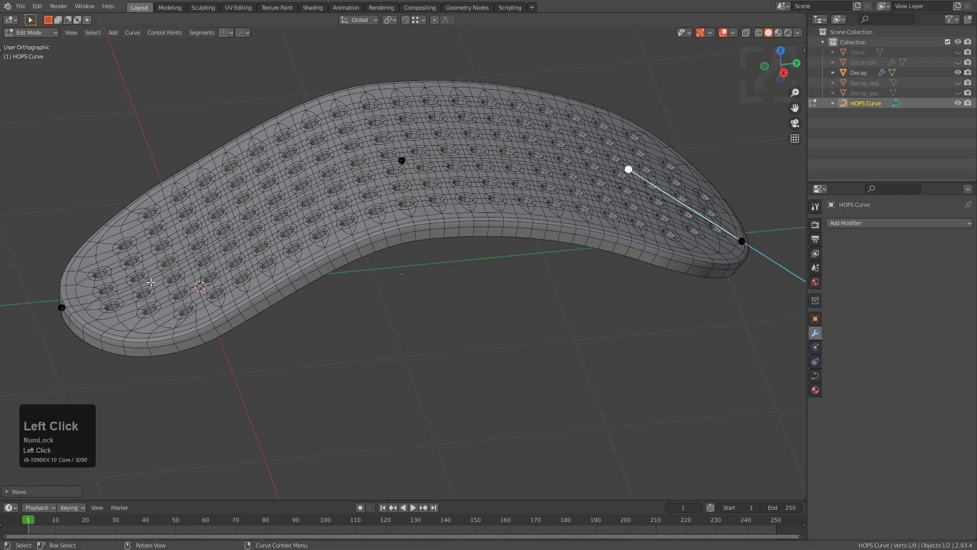
pyautogui.moveTo(445, 195); pyautogui.dragTo(493, 179, button='middle')
pyautogui.press('Tab')
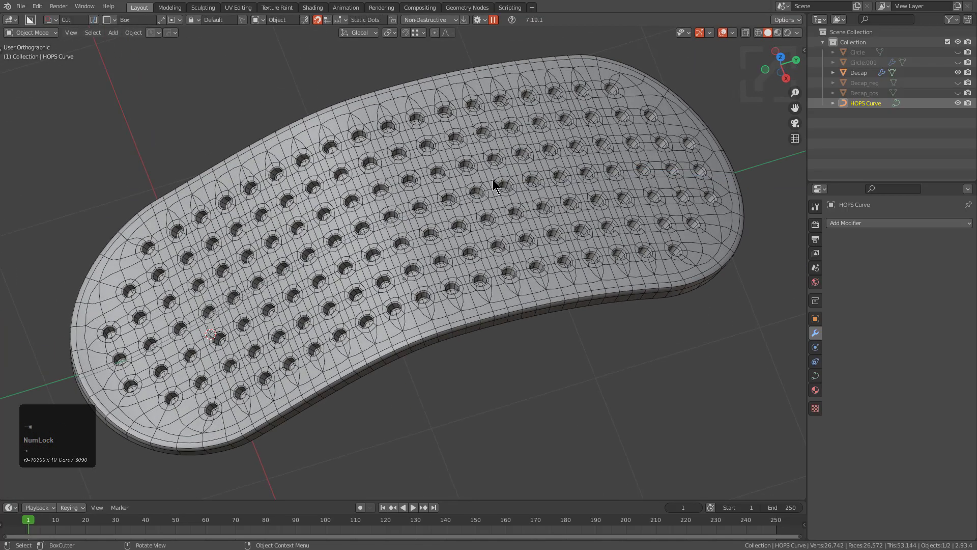
pyautogui.moveTo(420, 273); pyautogui.dragTo(572, 151, button='middle')
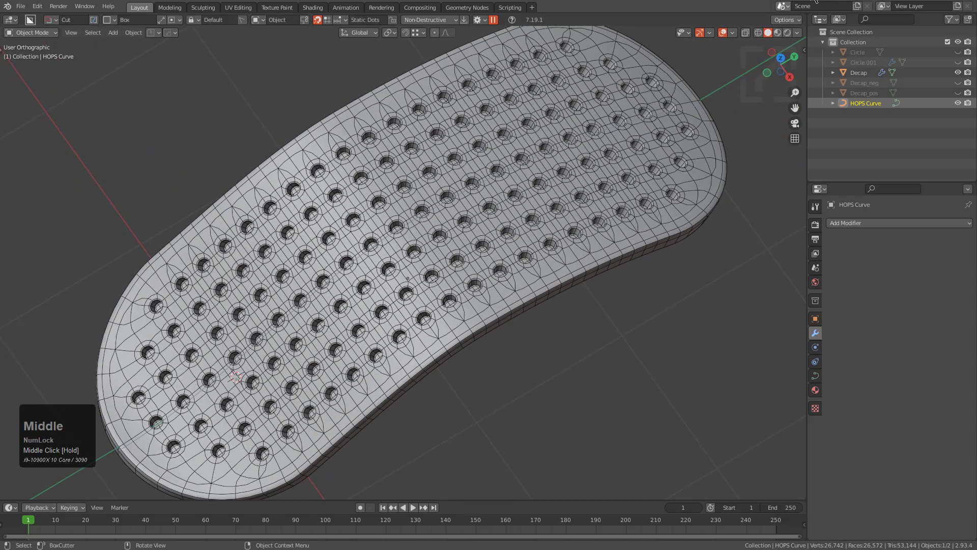